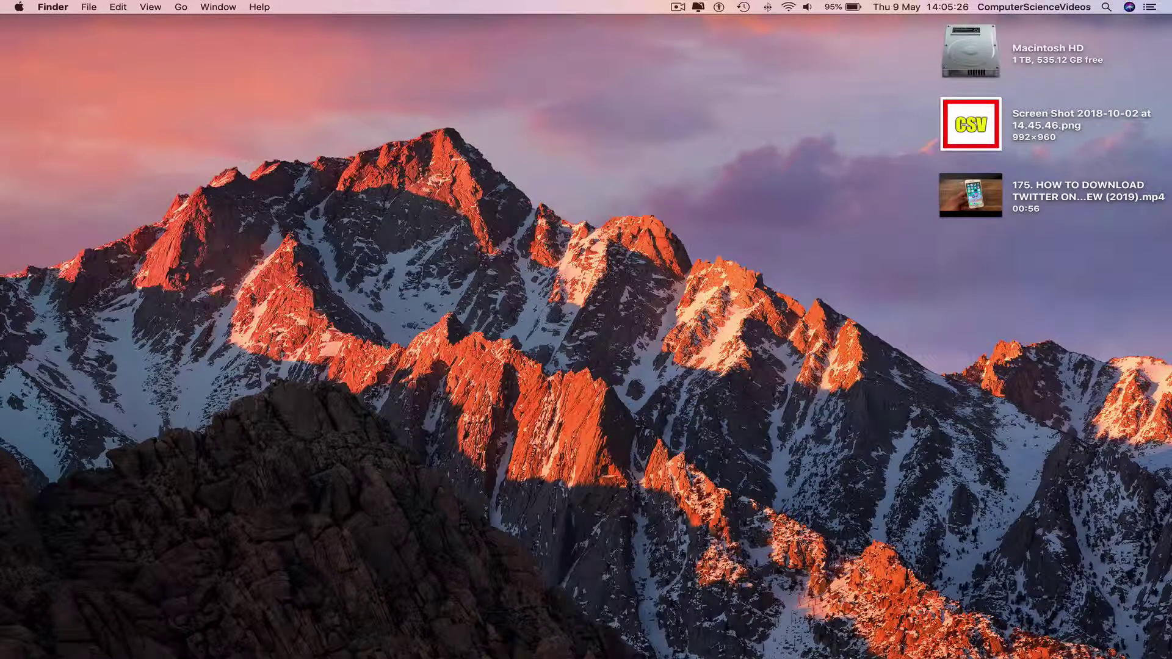
# - Bring the browser back up and open the profile's gear settings menu
pyautogui.click(208, 645)
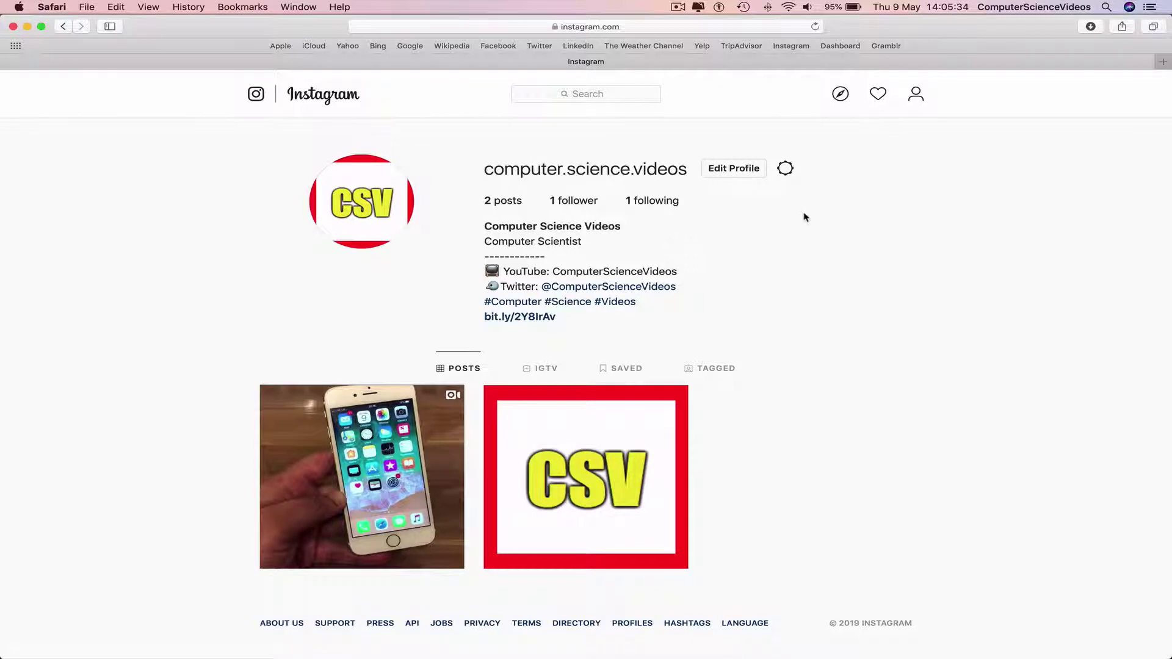
pyautogui.click(786, 170)
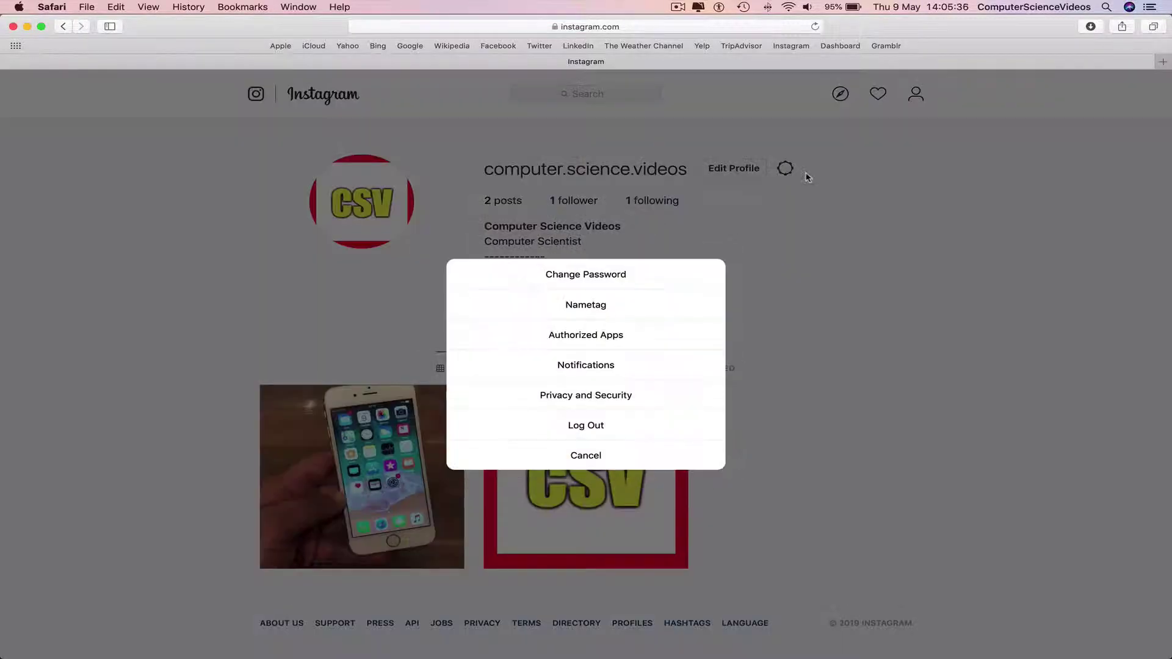
# - Choose Privacy and Security from the profile settings menu
pyautogui.click(644, 397)
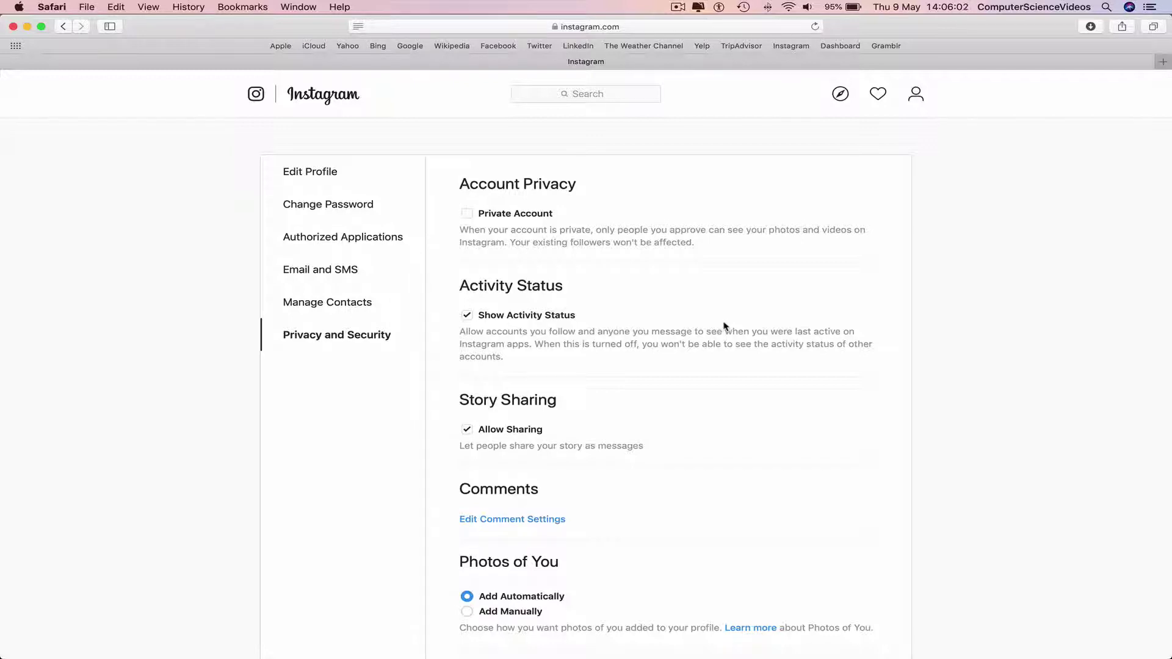
# - Uncheck Show Activity Status, let it save, then re-check it
pyautogui.click(466, 315)
pyautogui.click(465, 316)
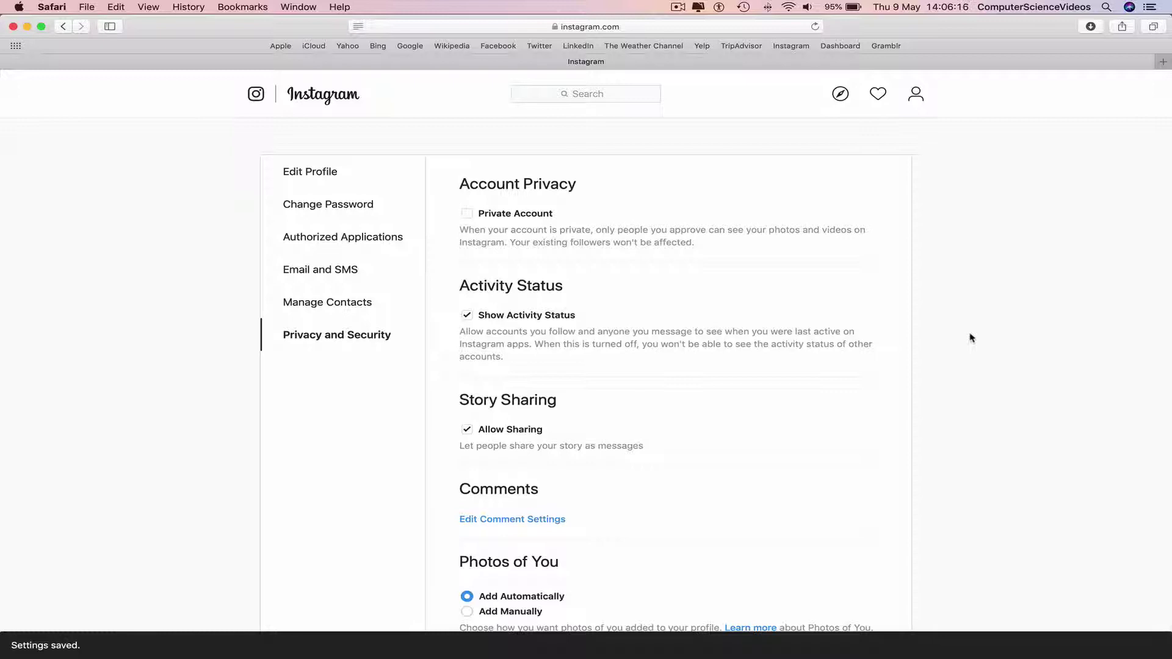
# - Return to the computer.science.videos profile via the top-bar profile icon
pyautogui.click(915, 94)
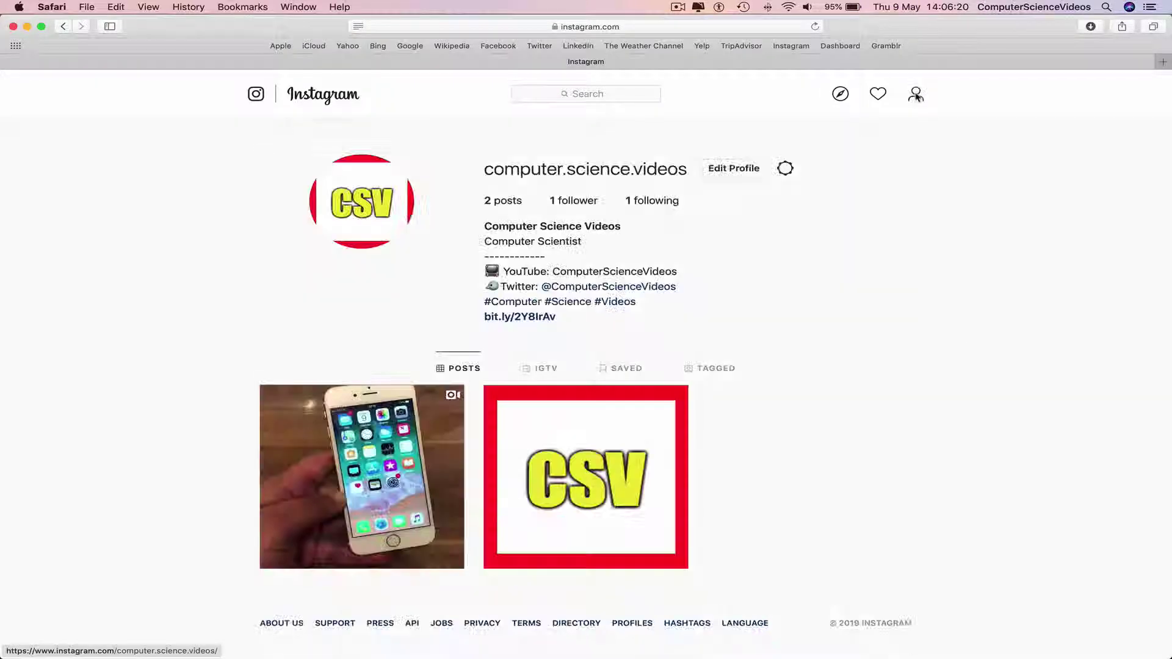